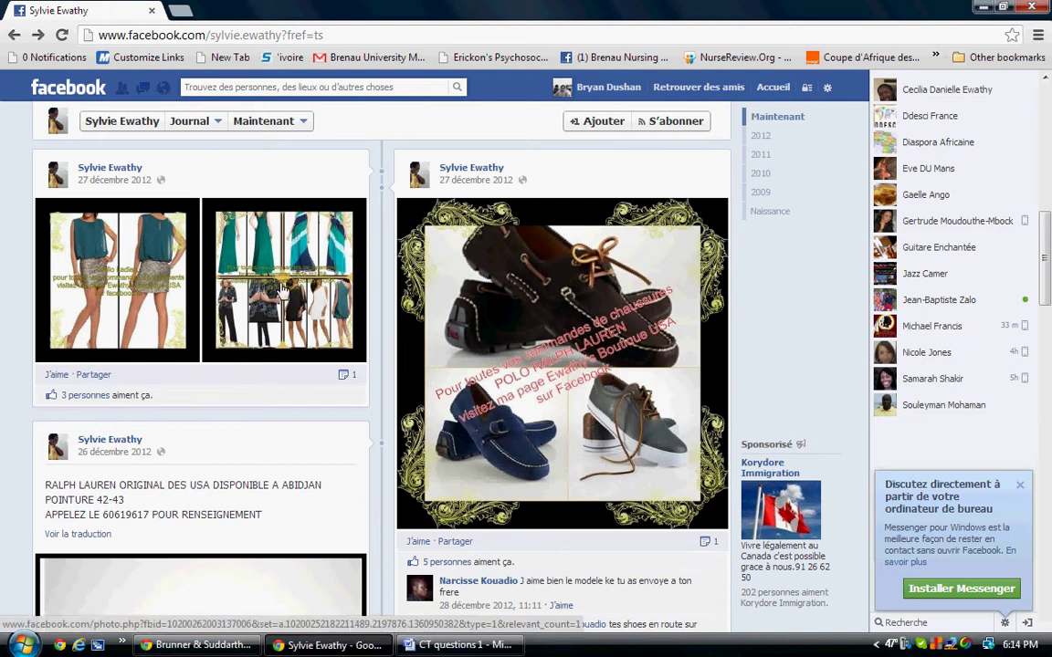
Step: Open the Polo shoe collage photo full size and advance to the Ralph Lauren loafer listing
left_click(583, 392)
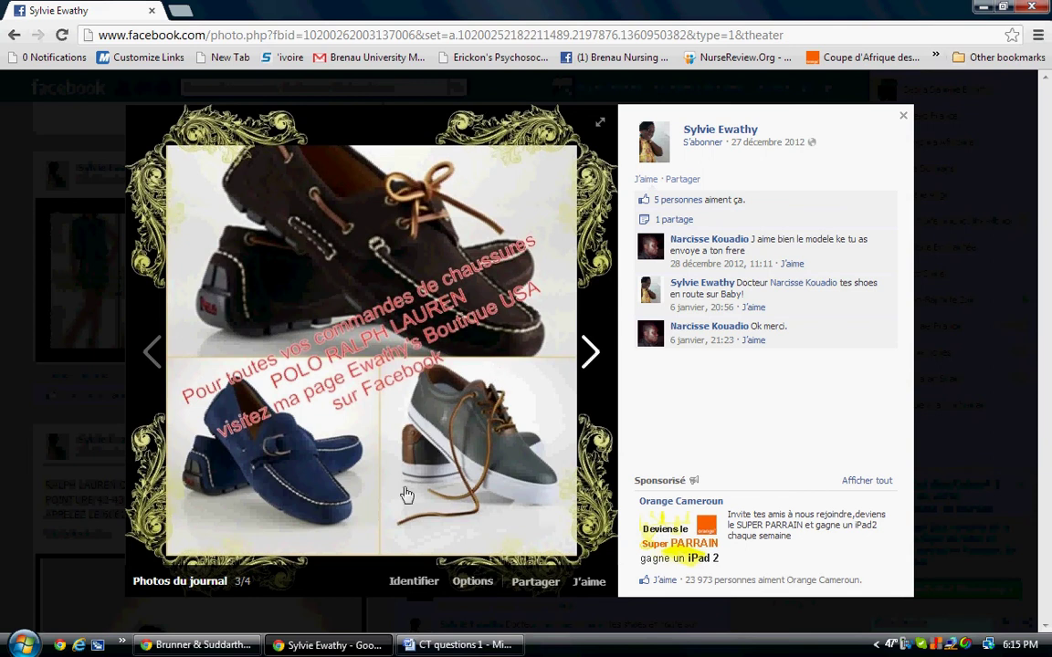
left_click(591, 356)
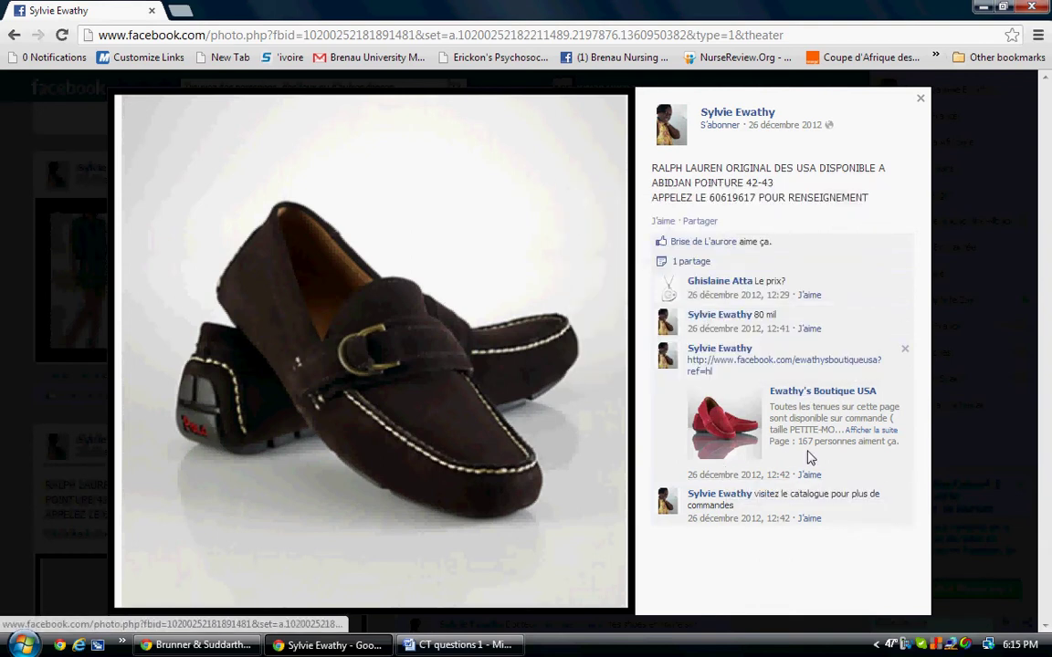
Step: Open Ewathy's Boutique USA from the comment link, like the page, and browse its timeline
left_click(773, 363)
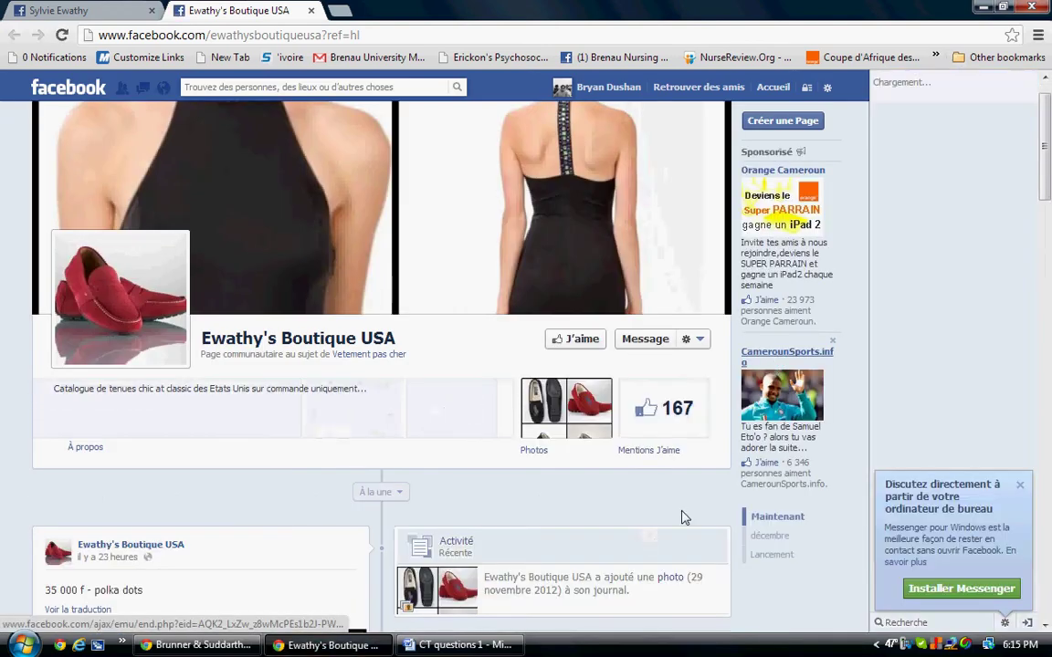
left_click(583, 340)
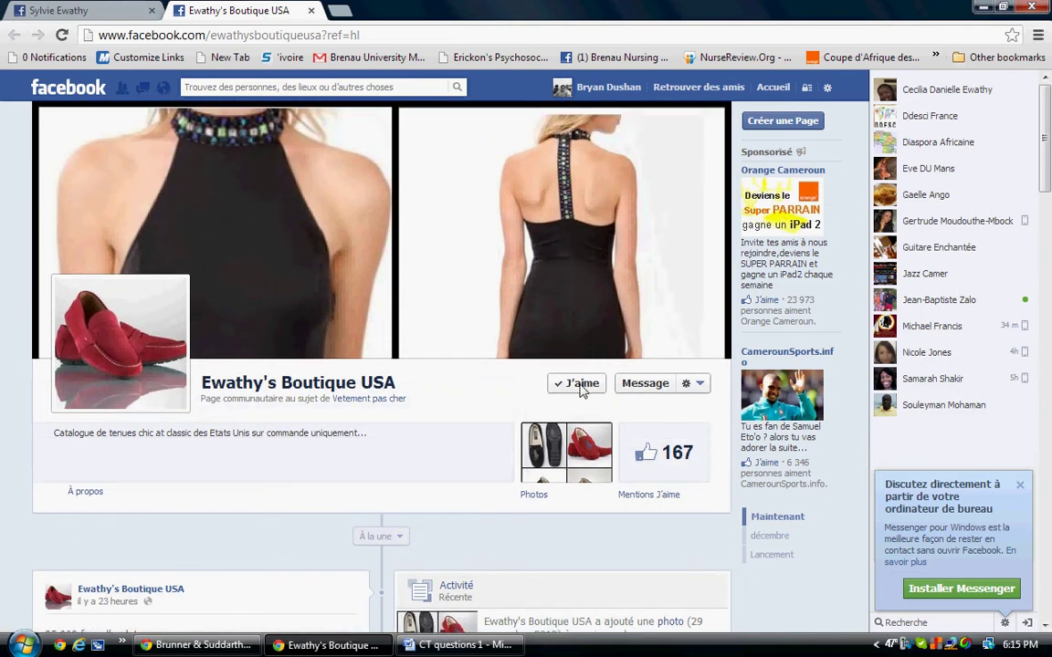
mouse_move(590, 388)
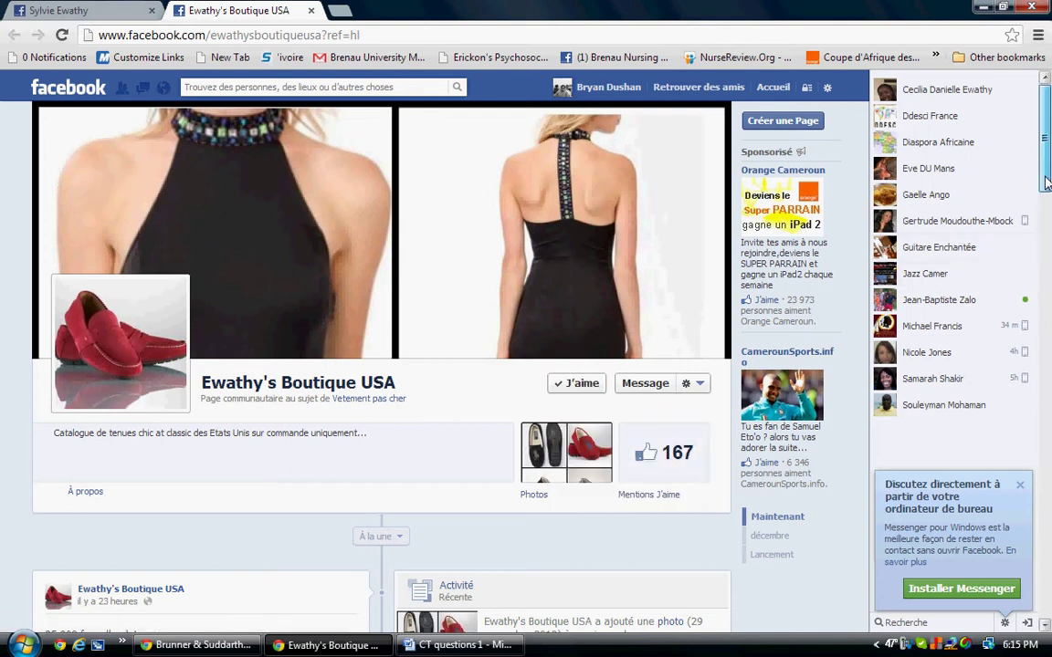
scroll(676, 493, "down", 2)
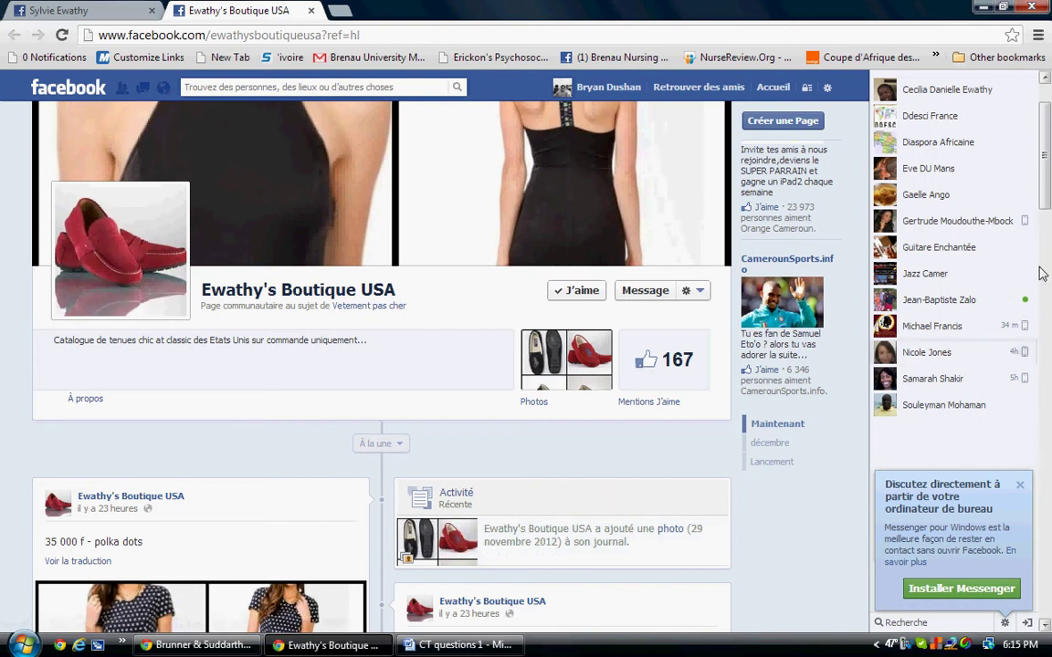
scroll(1048, 233, "down", 2)
scroll(1048, 233, "down", 4)
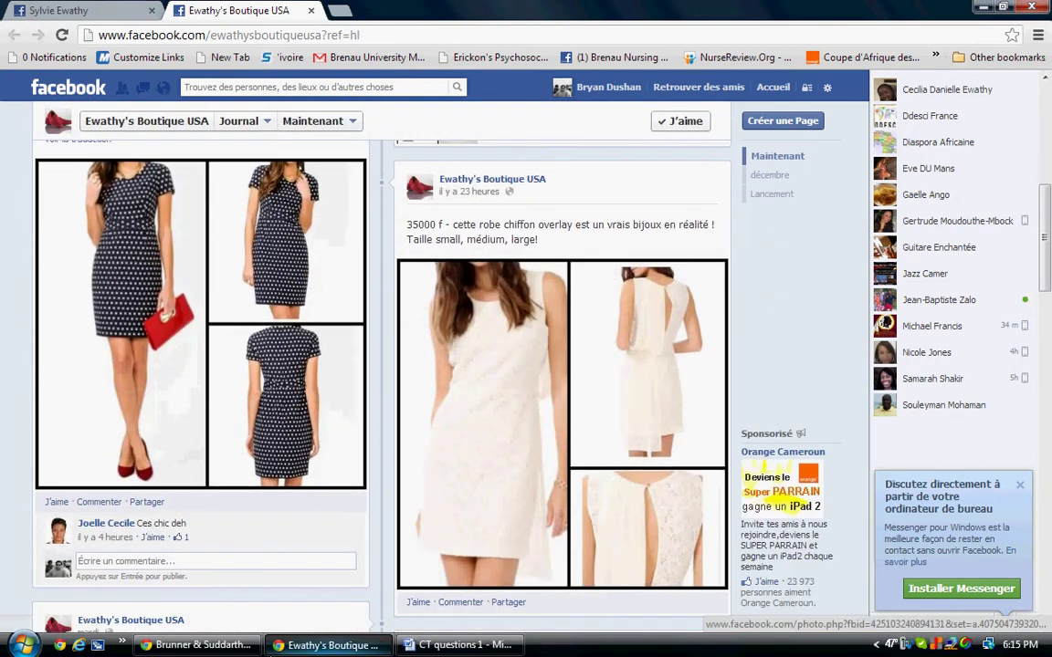
left_click(305, 566)
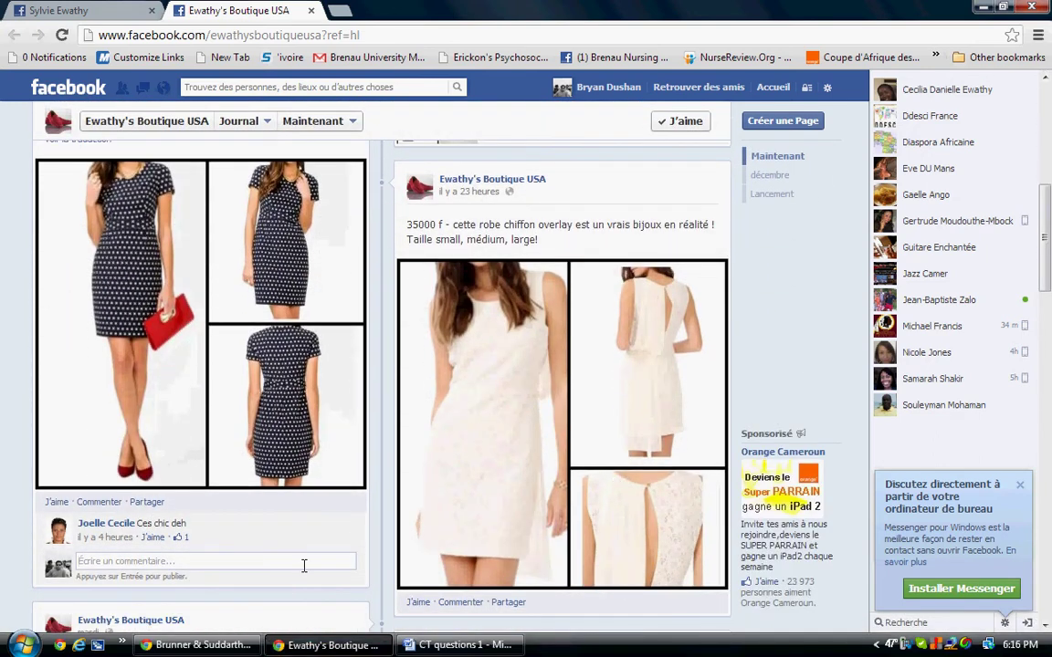
type("@Br")
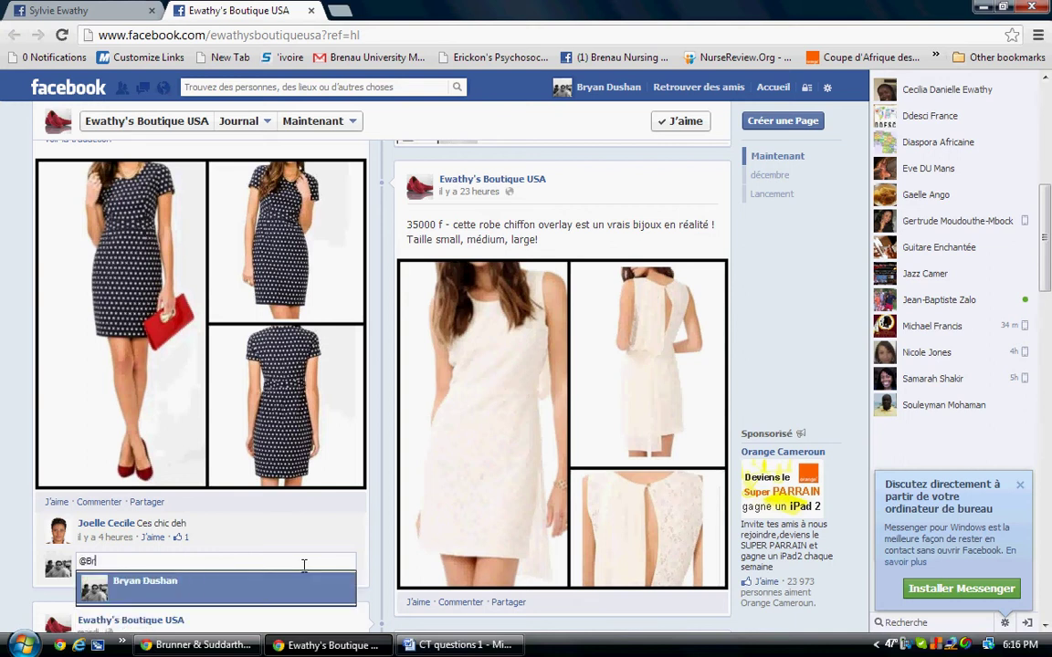
left_click(201, 593)
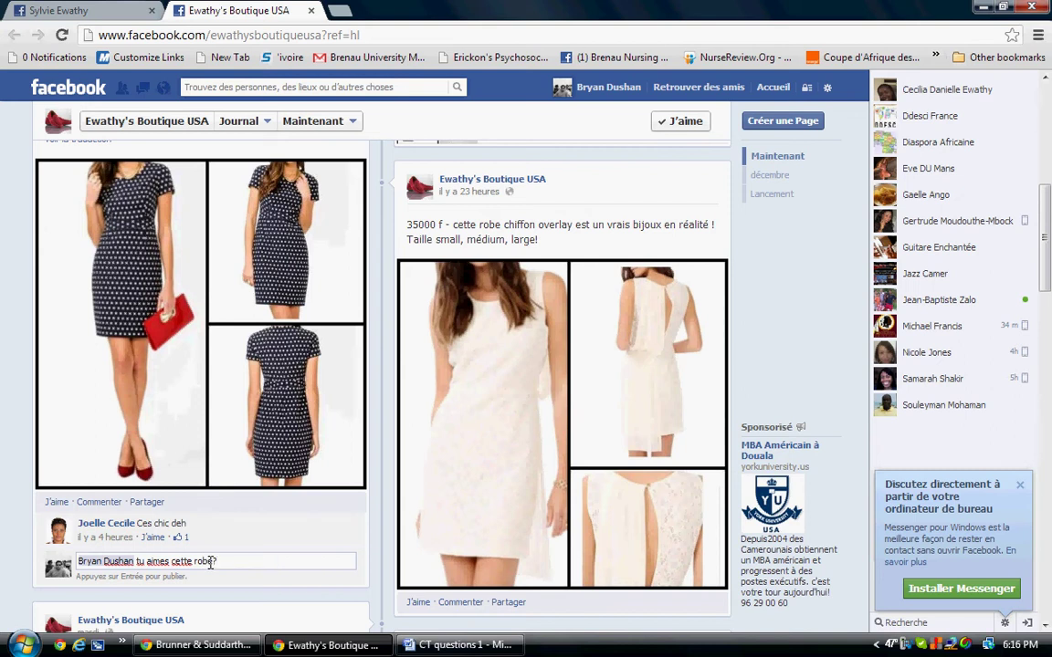
key("BackSpace")
key("BackSpace")
key("BackSpace")
key("BackSpace")
key("BackSpace")
key("BackSpace")
key("BackSpace")
key("BackSpace")
key("BackSpace")
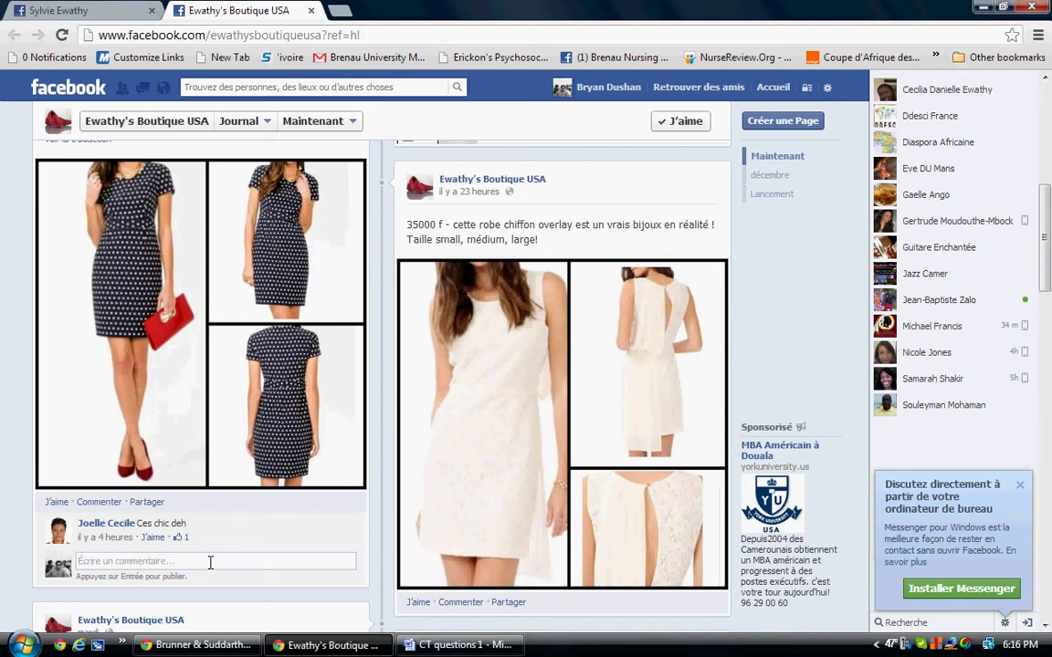
left_click_drag(1044, 223, 1045, 137)
left_click(589, 427)
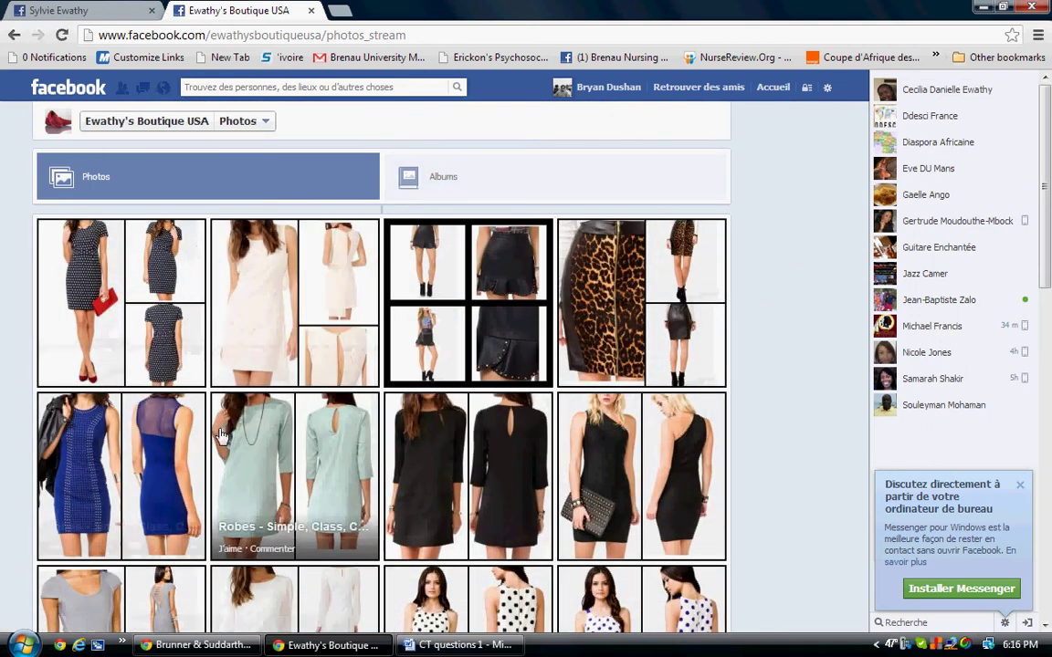
Step: Browse the boutique's albums, including Robes, Jupes and Hauts pour femmes
left_click(512, 191)
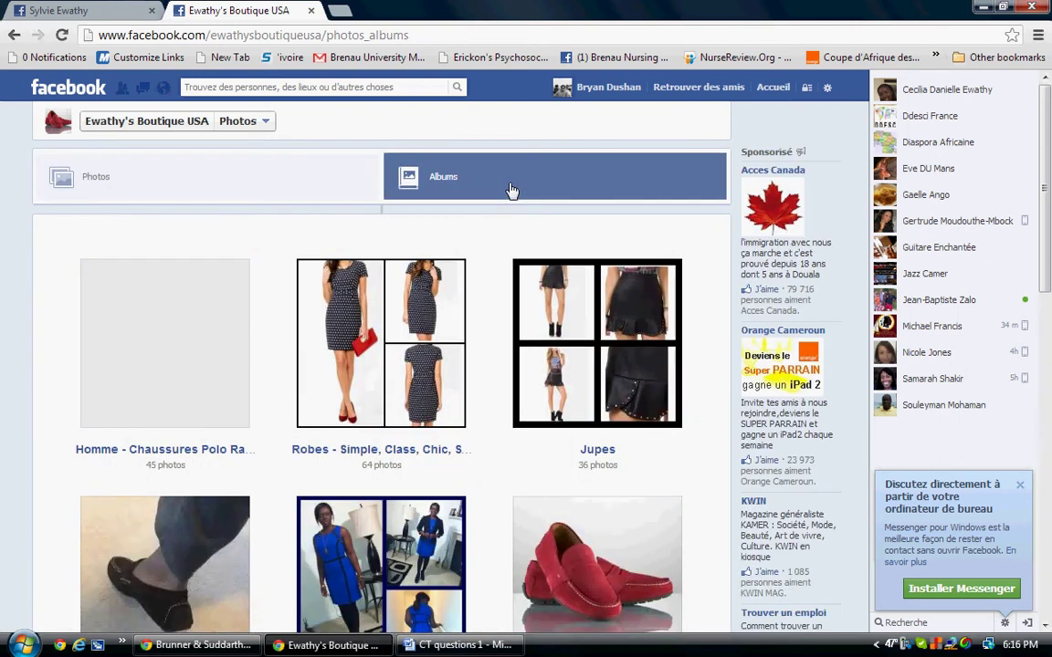
left_click_drag(1048, 138, 1049, 188)
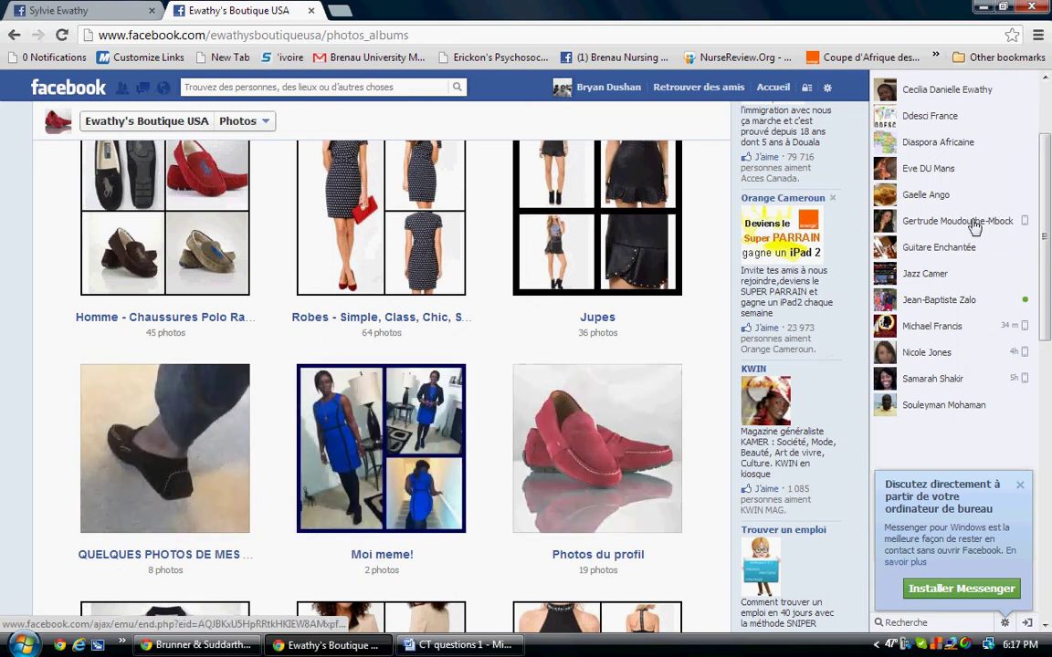
left_click_drag(1049, 239, 1049, 299)
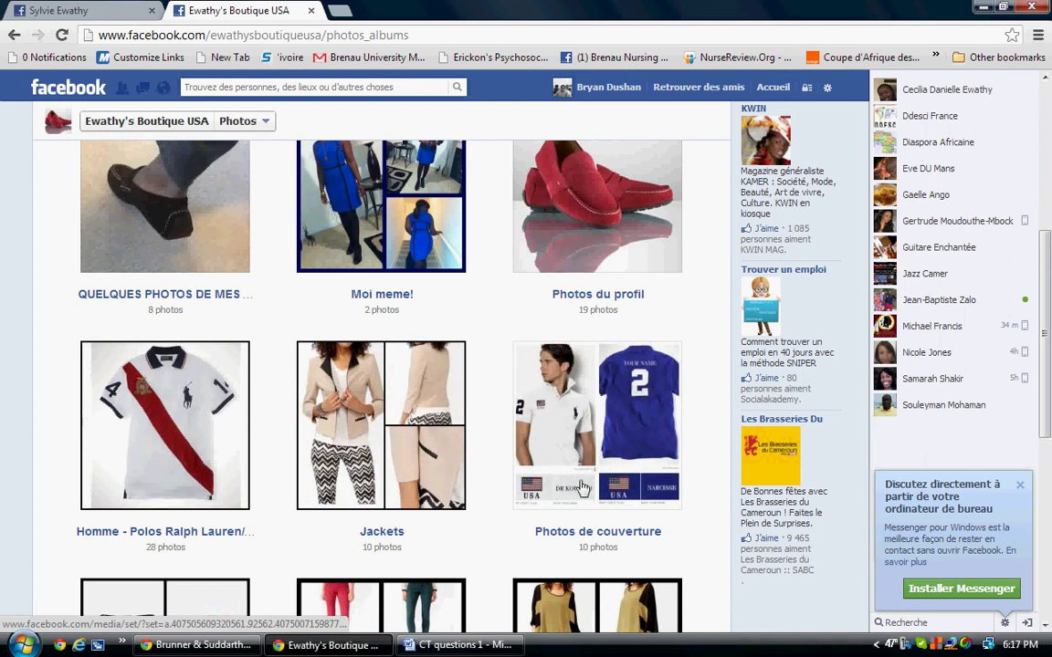
left_click_drag(1050, 310, 1049, 393)
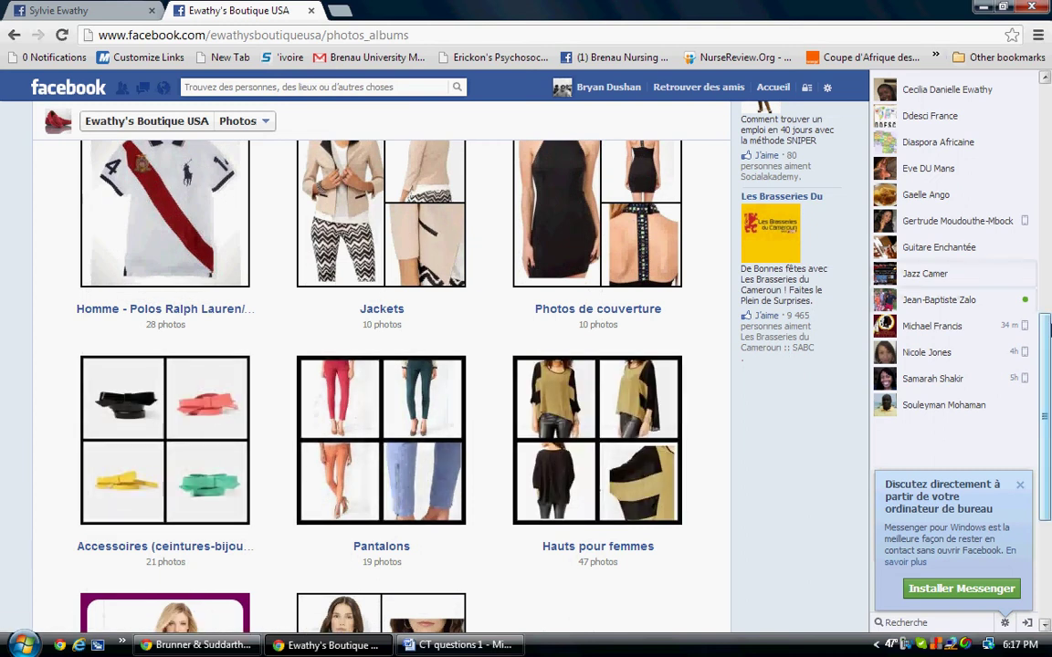
left_click_drag(1049, 333, 1050, 431)
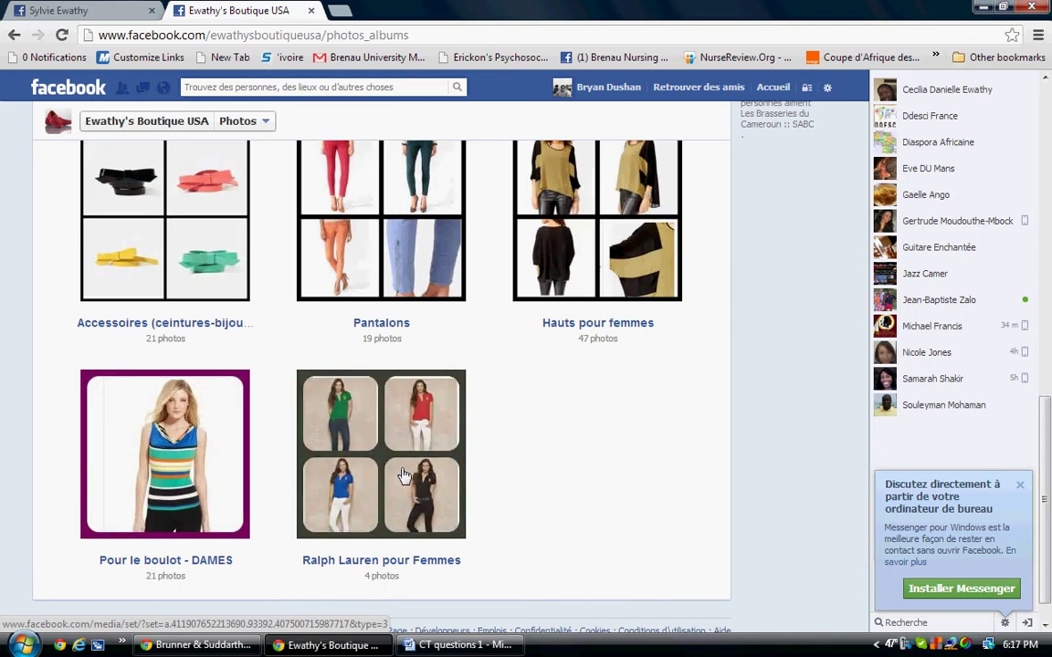
left_click_drag(1049, 401, 1048, 111)
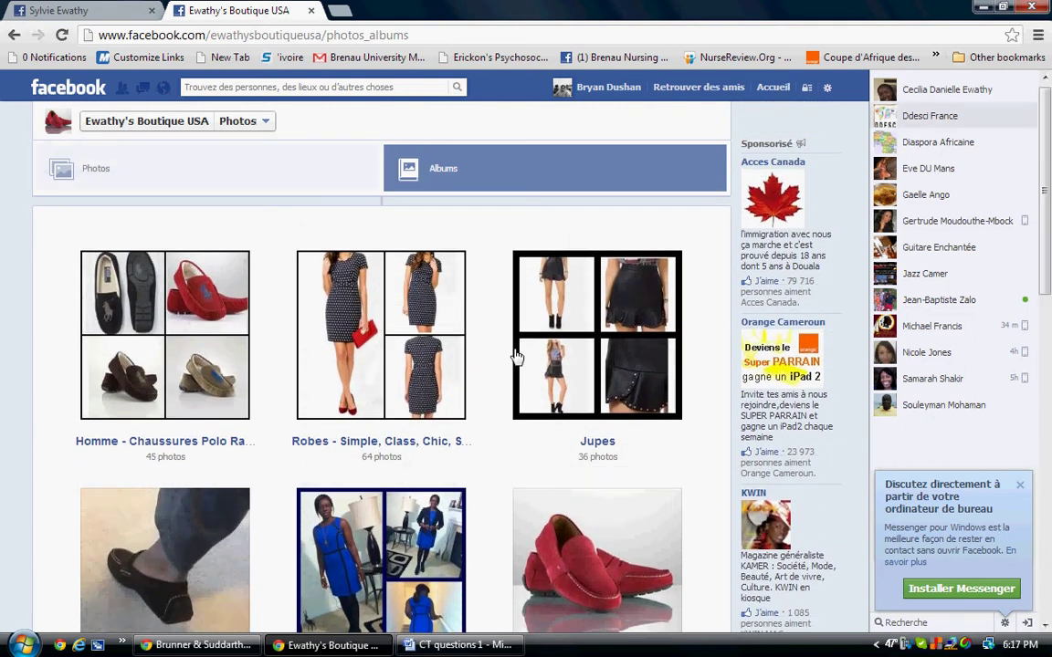
Step: In the Homme - Chaussures Polo album, leave the Telly Suede dark-brown loafer photo liked
left_click(203, 391)
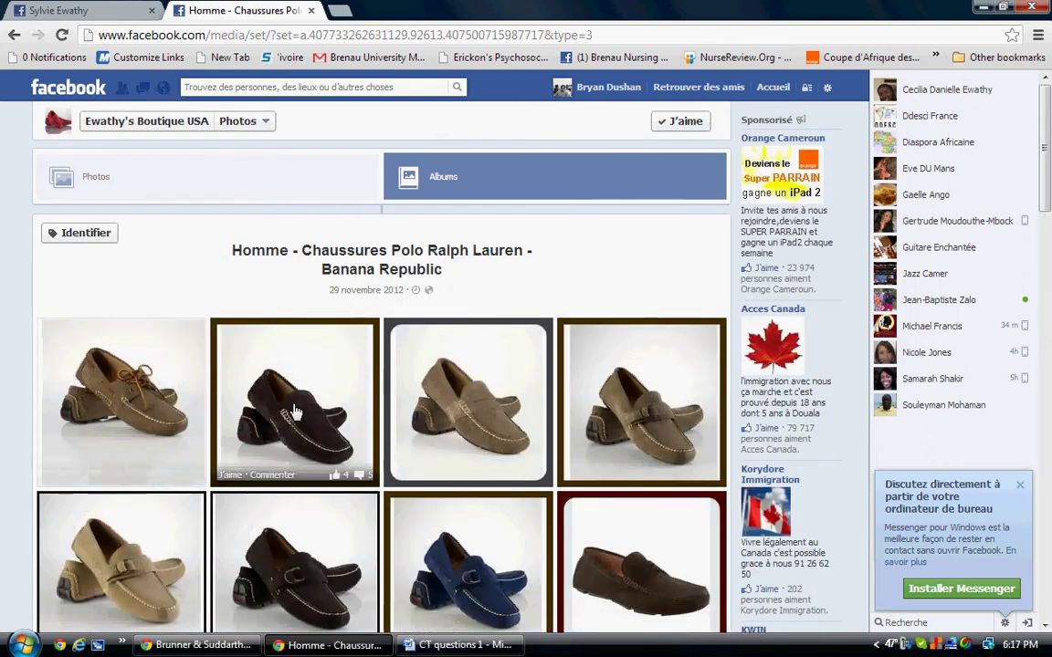
left_click(295, 411)
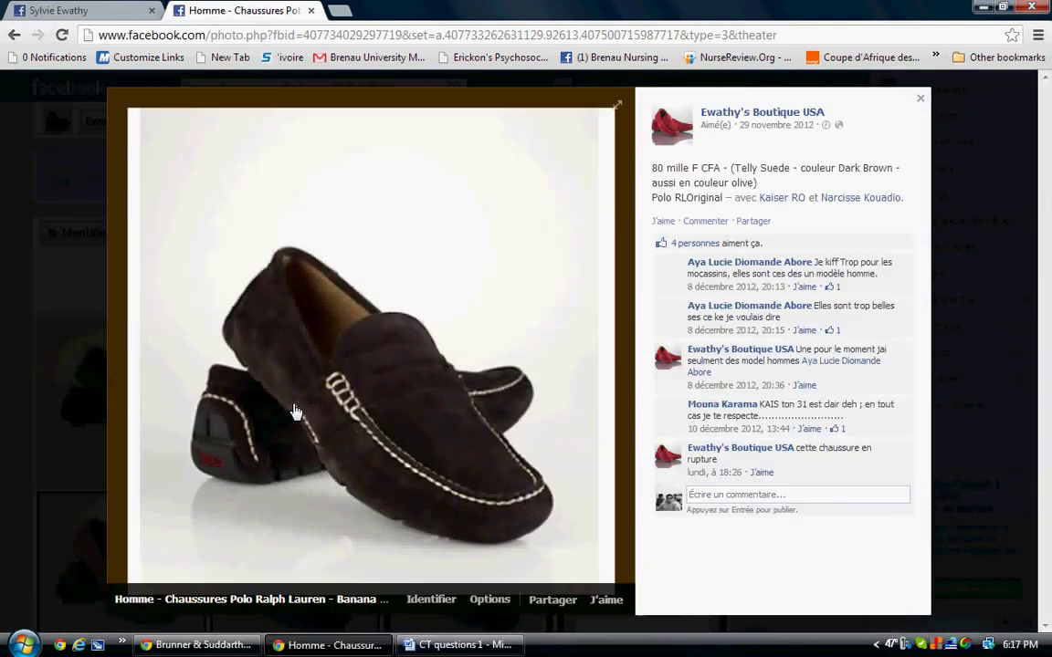
left_click(664, 224)
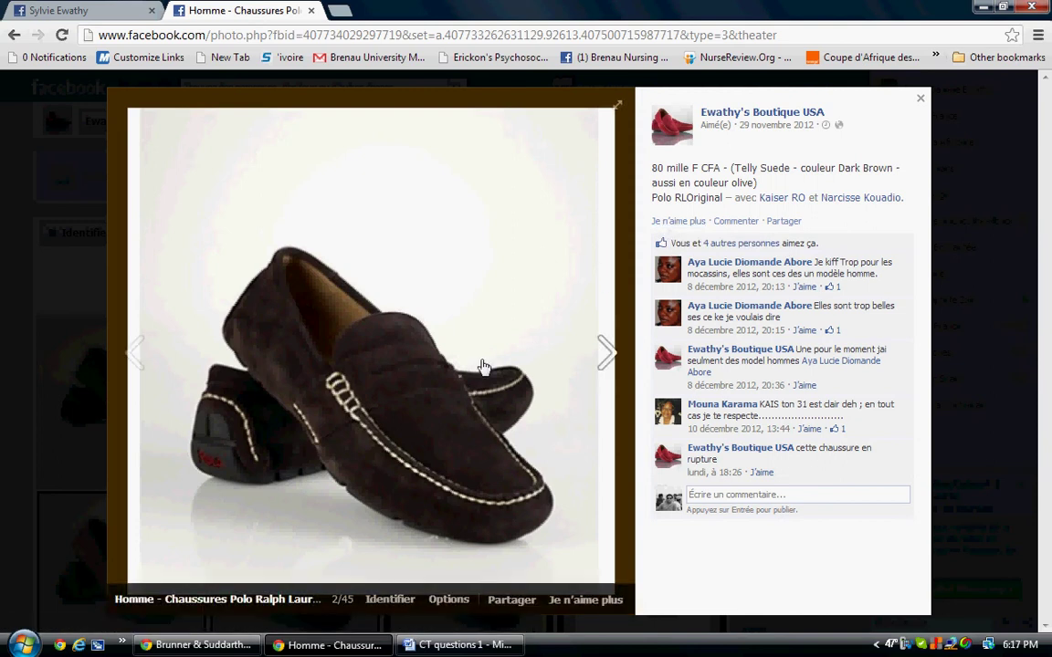
left_click(682, 222)
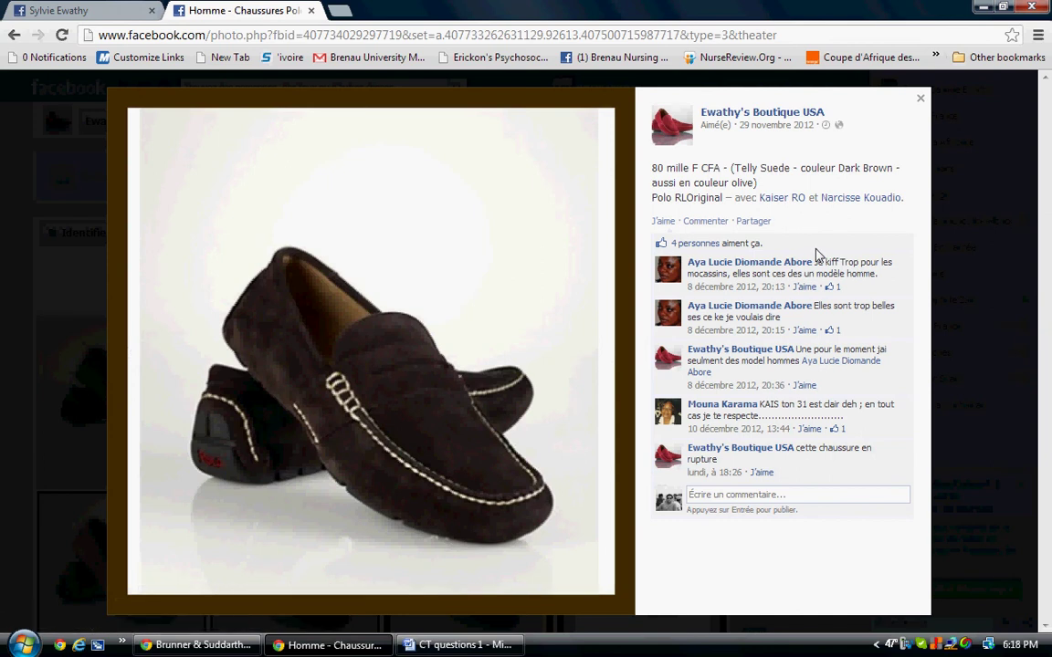
left_click(665, 222)
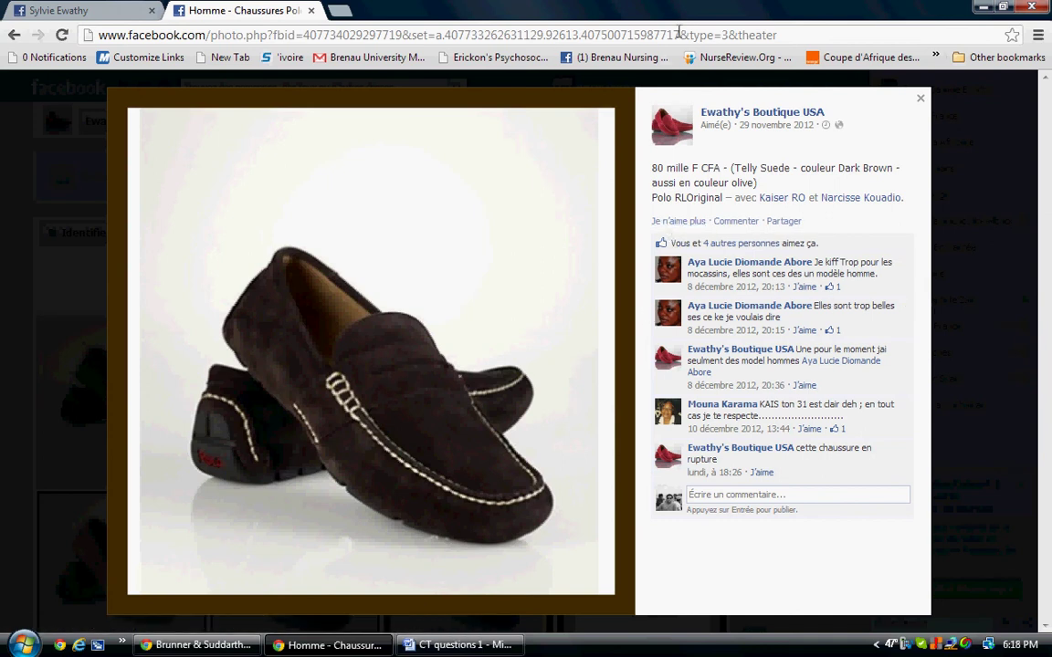
Step: Copy the shoe photo's web address and return to the Ewathy's Boutique USA page
left_click(681, 34)
right_click(680, 36)
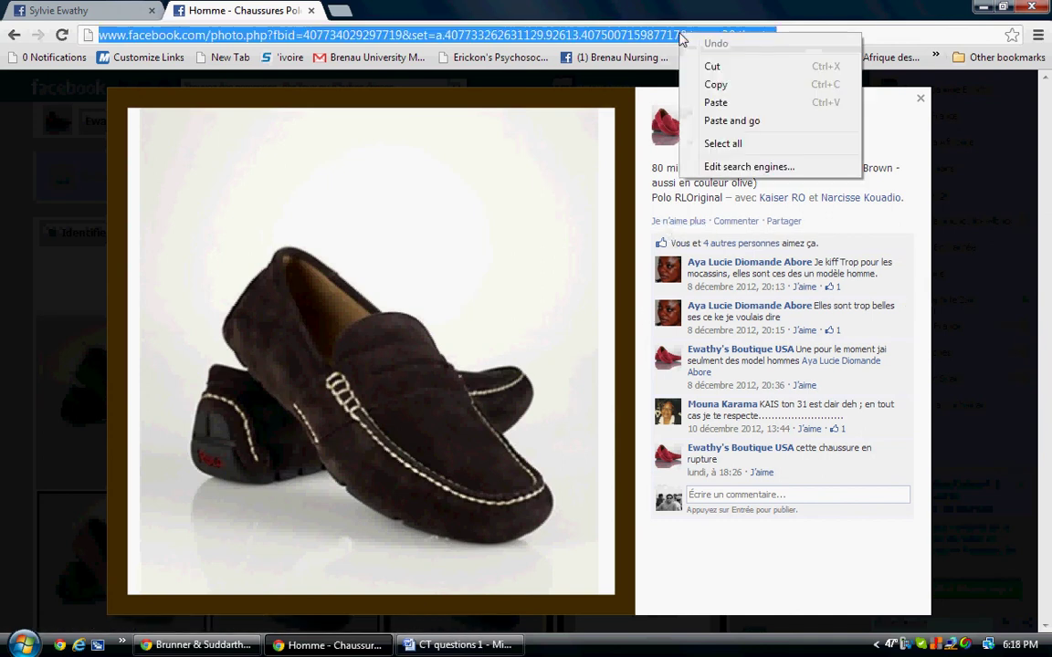
left_click(717, 86)
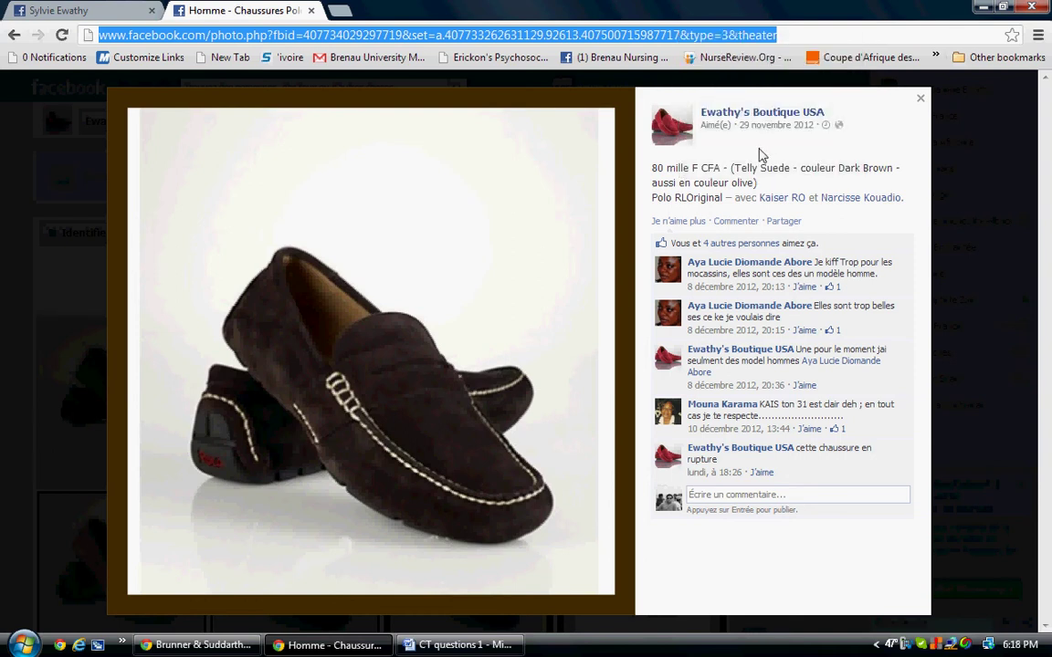
left_click(920, 100)
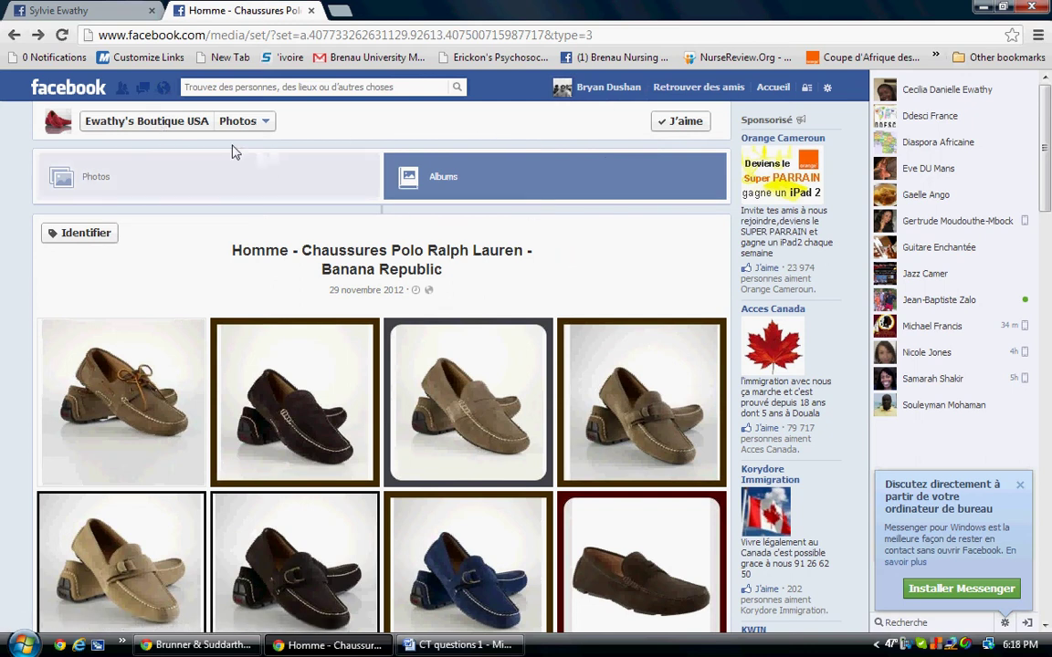
left_click(123, 128)
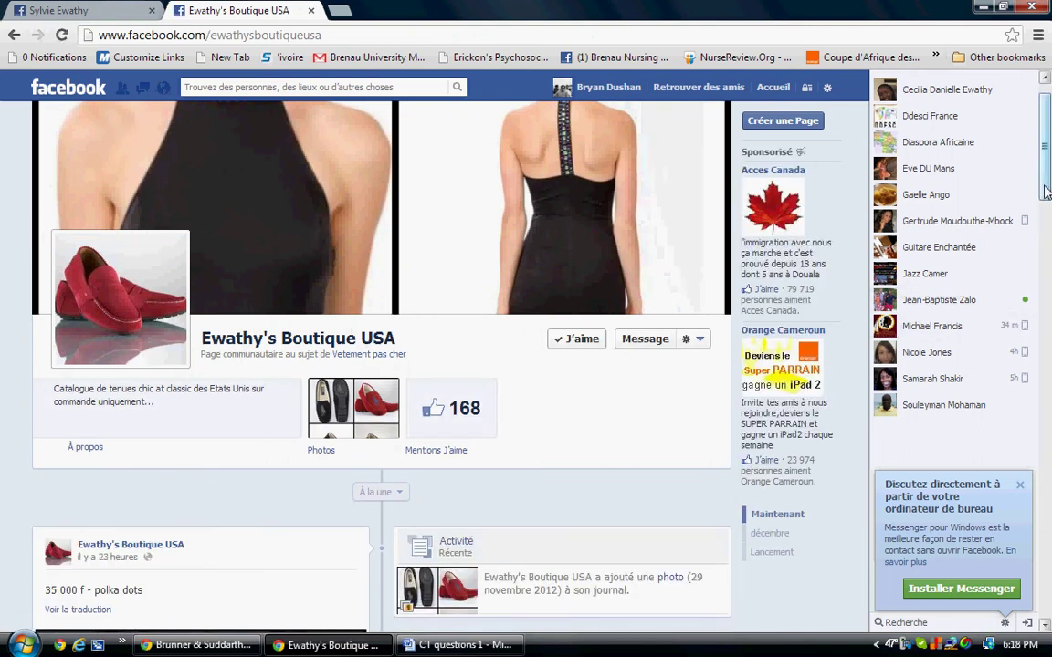
Step: Message Ewathy's Boutique USA with the pasted shoe photo link and send it
left_click(662, 344)
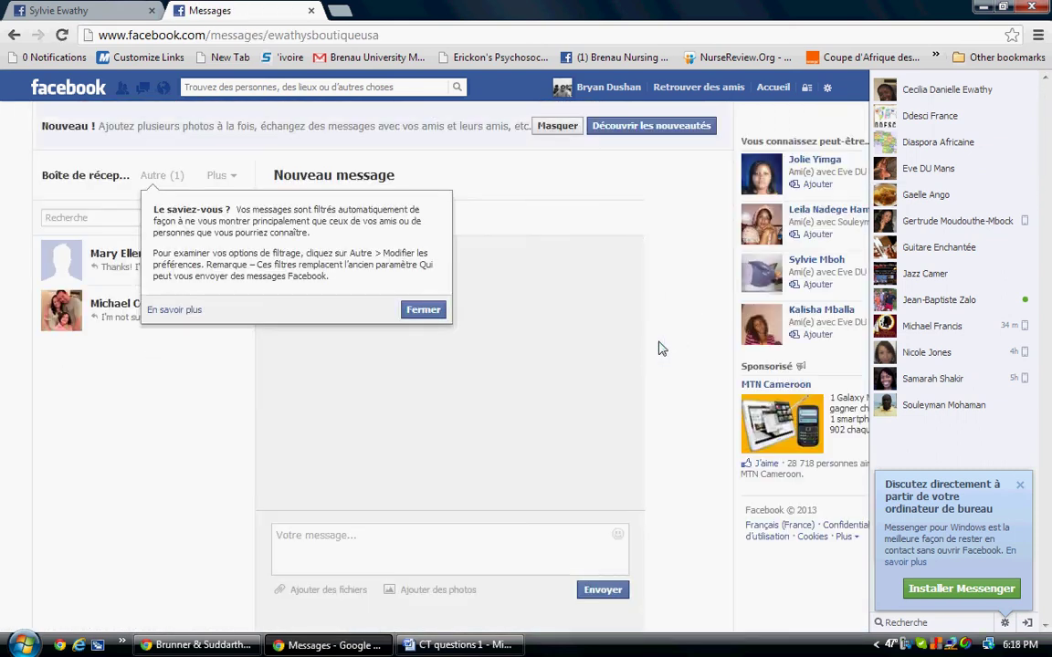
left_click(448, 554)
right_click(449, 553)
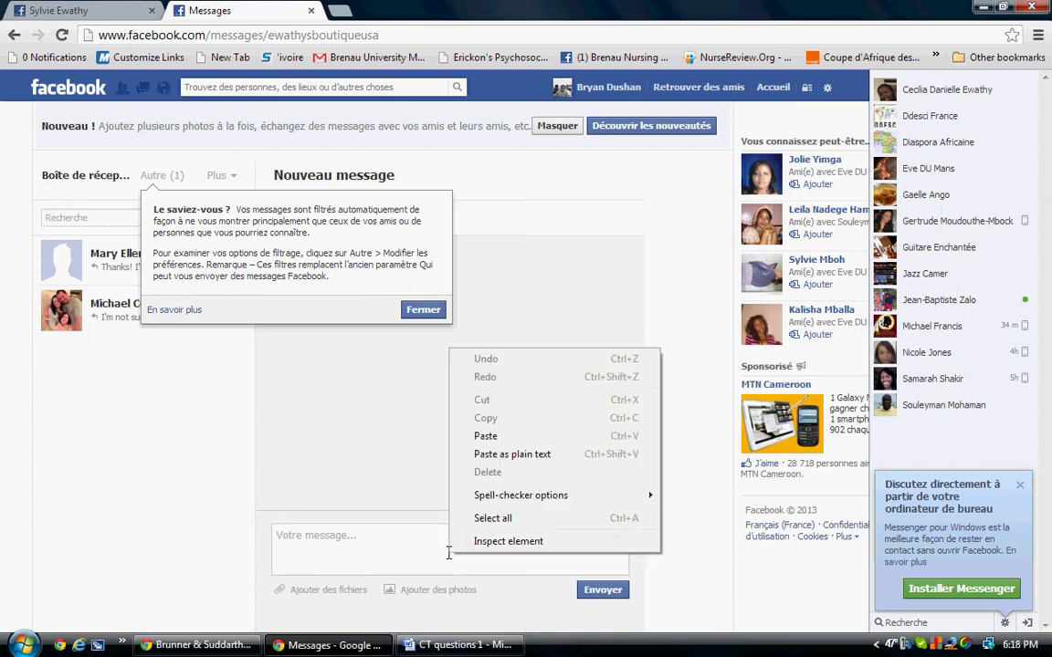
left_click(528, 439)
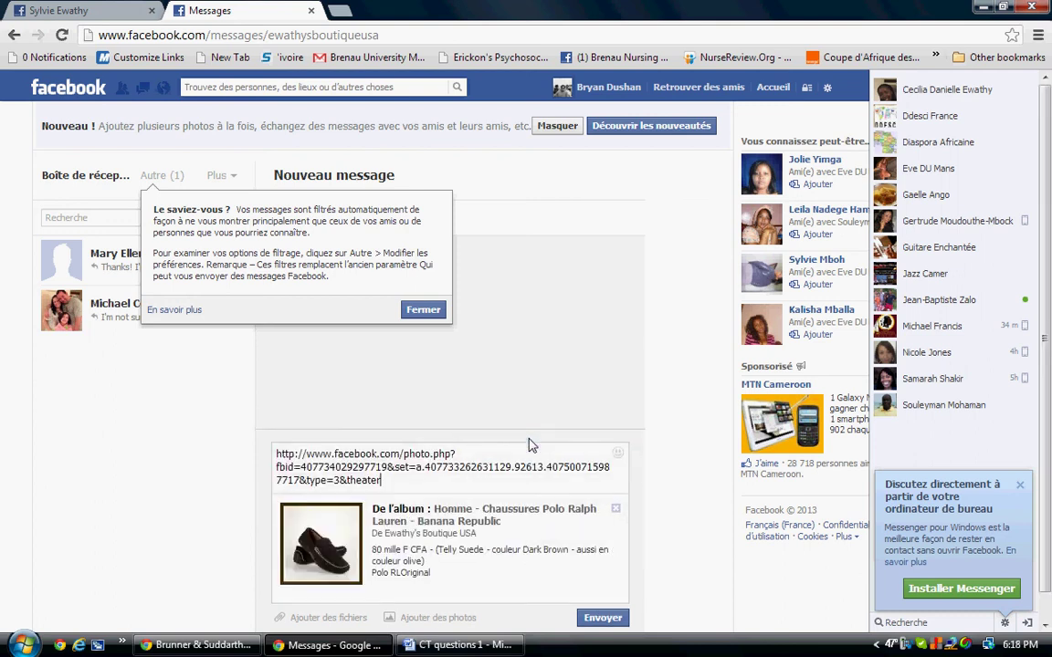
left_click(602, 618)
left_click(542, 556)
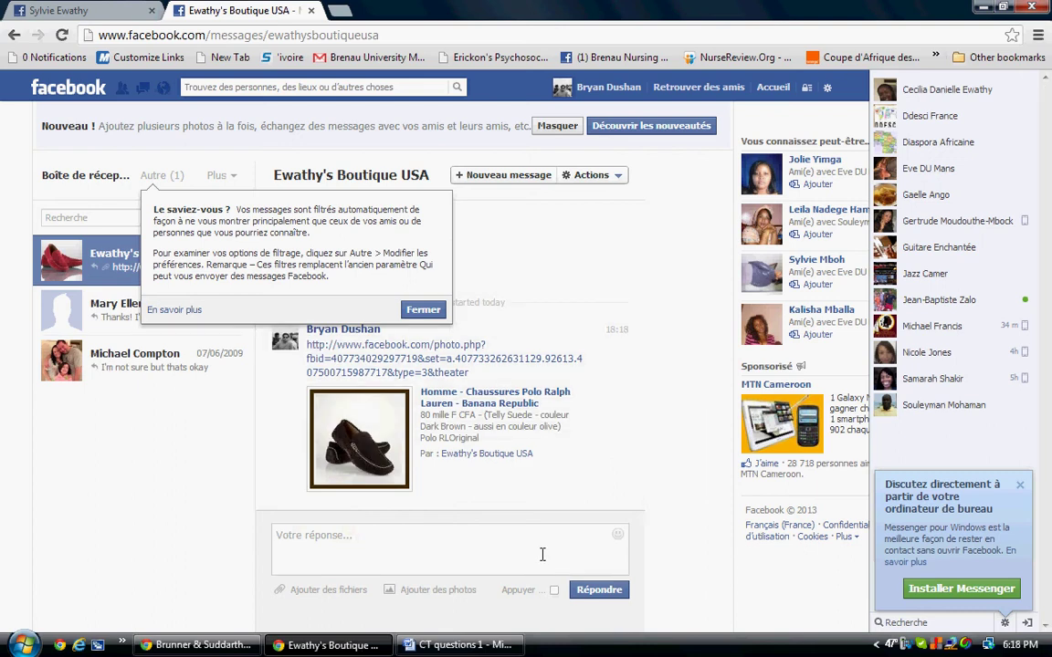
Step: Reply in French asking them to order the shoe in size 42, including a phone number
type("je suis interesse par ce")
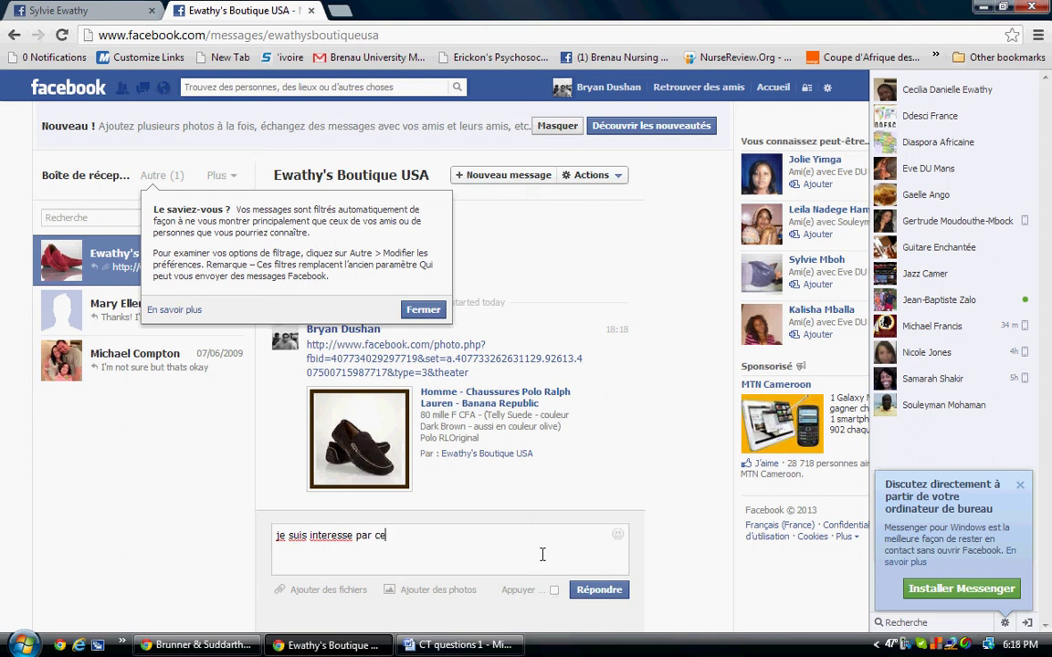
type("tte chaussure.")
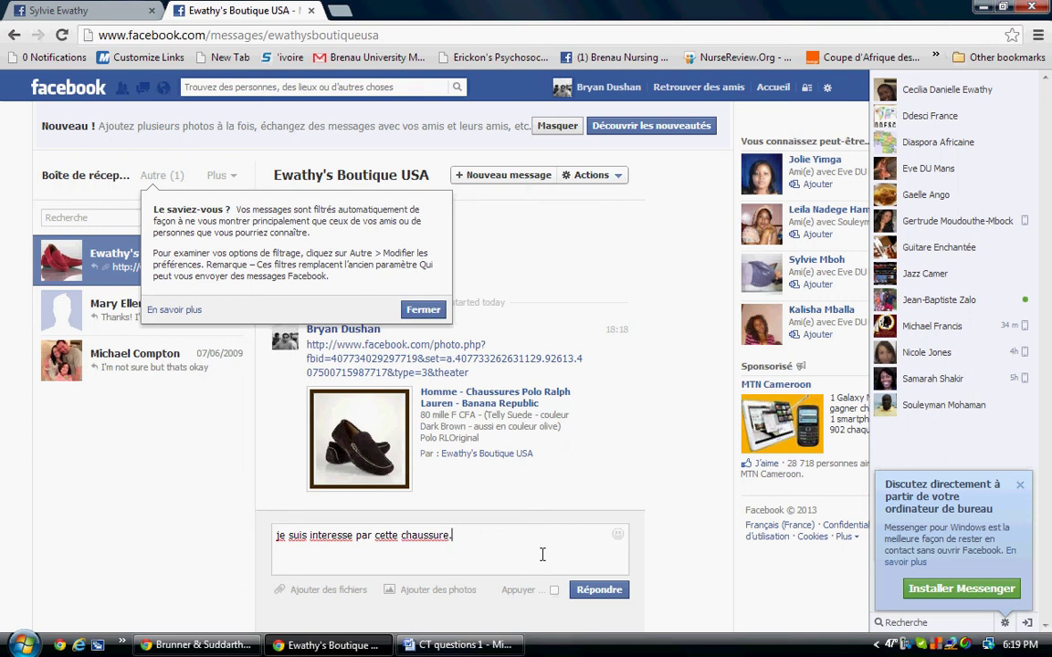
type(".. peu")
key("BackSpace")
key("BackSpace")
type("ouvez vous me")
key("BackSpace")
key("BackSpace")
type("me la commander? p")
key("BackSpace")
type("ma pointure est 42")
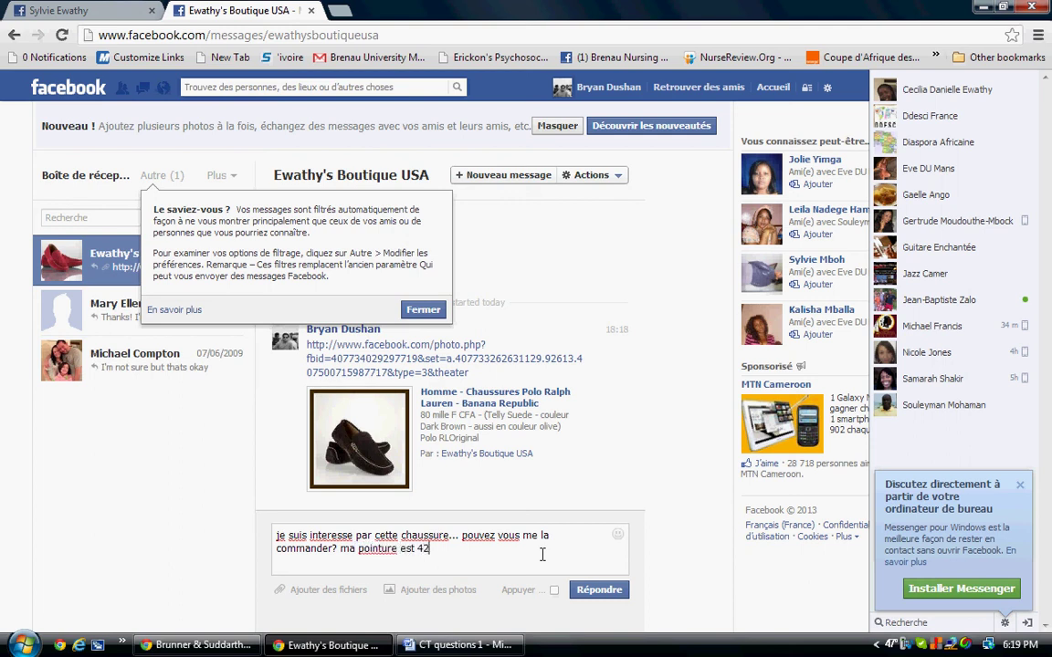
type("... mon numero de telephone est l")
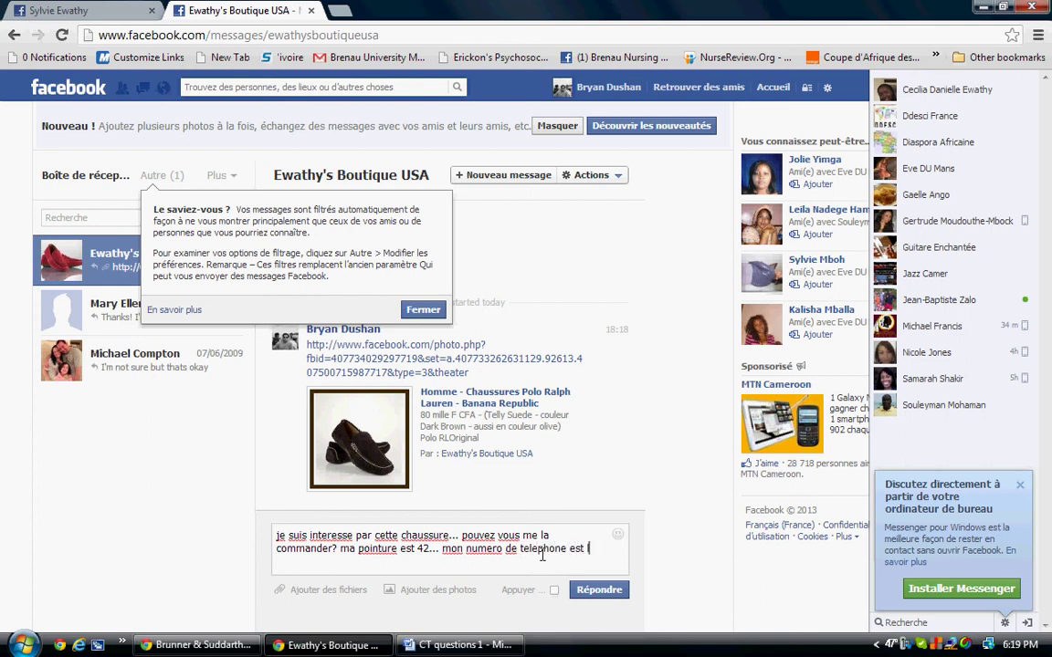
type("e 606")
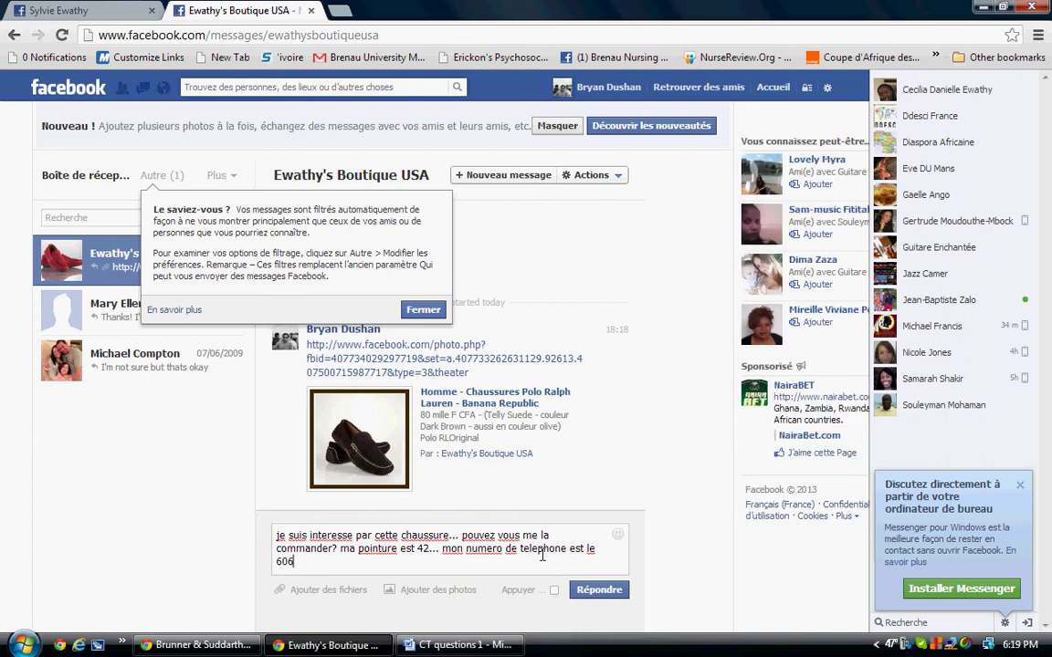
type("19617")
left_click(600, 590)
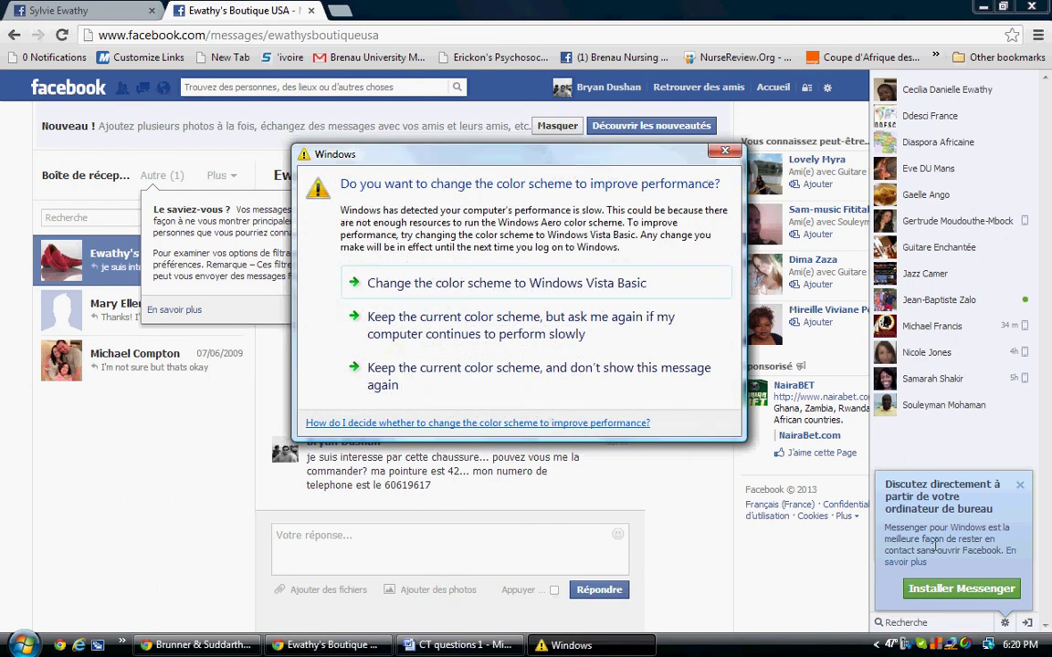
Step: Close the Windows colour-scheme warning and the 'Le saviez-vous ?' message-filtering tip
left_click(726, 153)
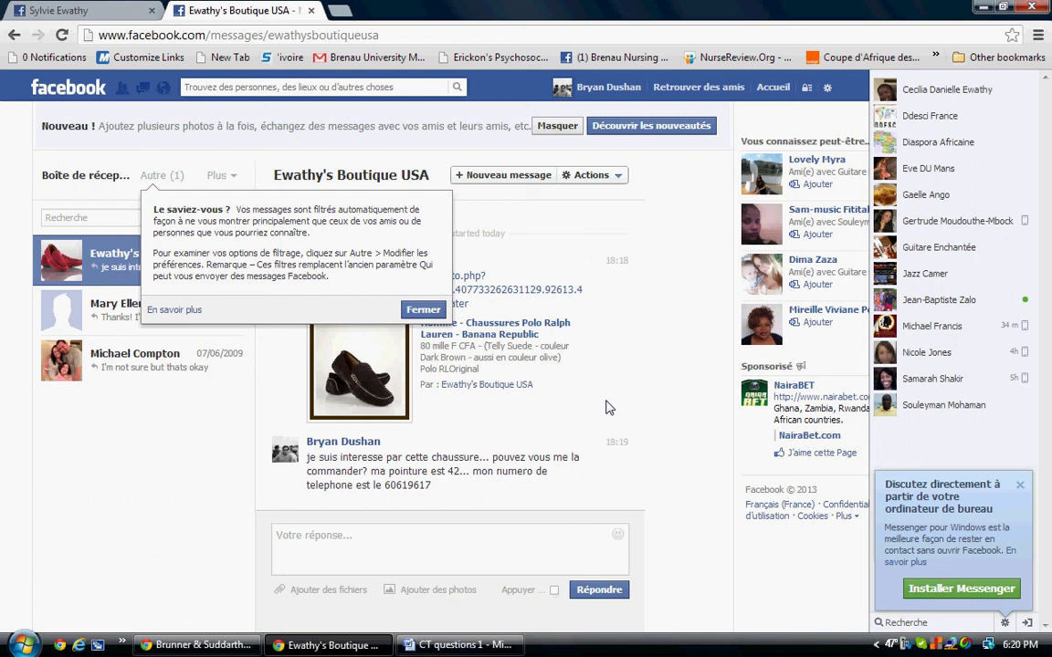
left_click(423, 310)
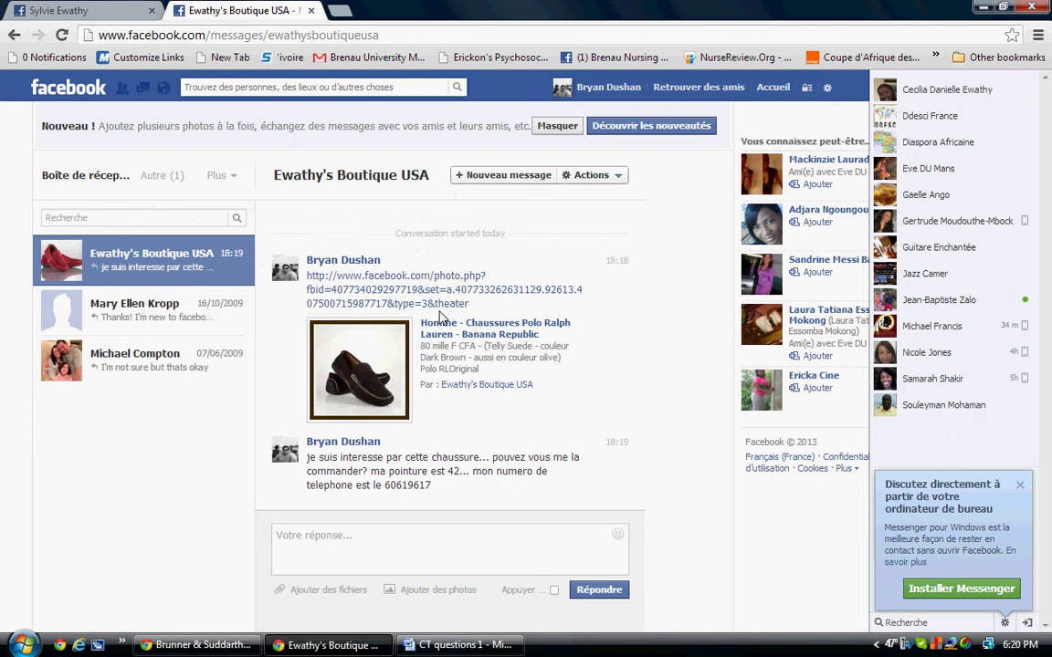